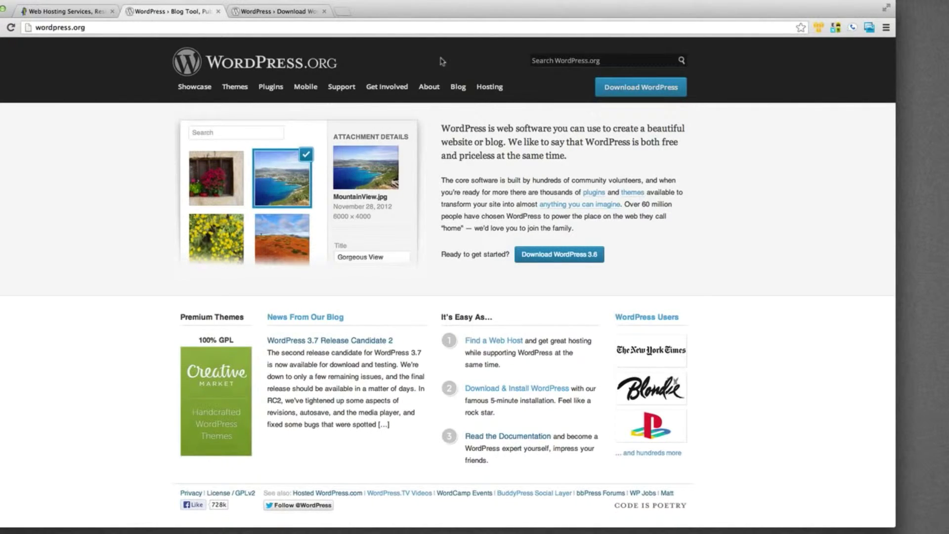
Step: Download the WordPress zip archive and extract its wordpress folder onto the desktop
left_click(601, 87)
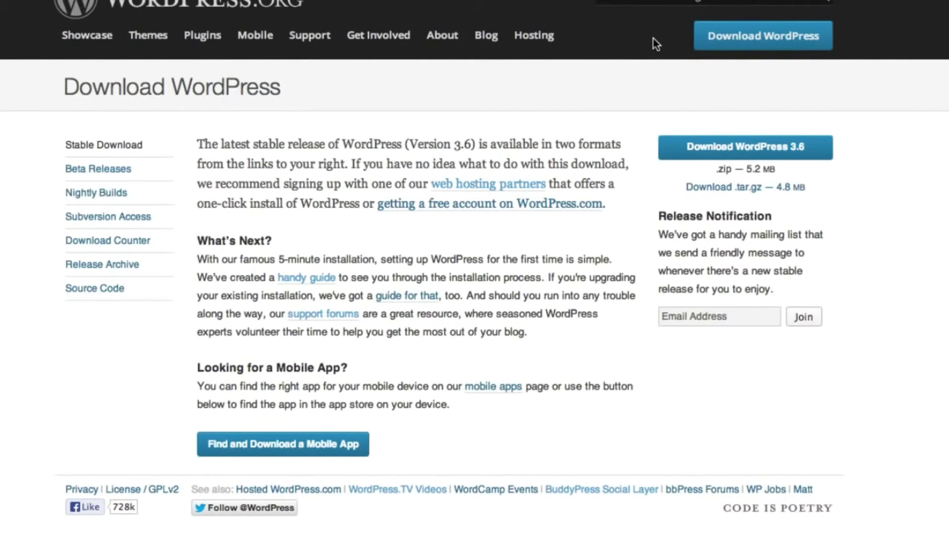
left_click(695, 145)
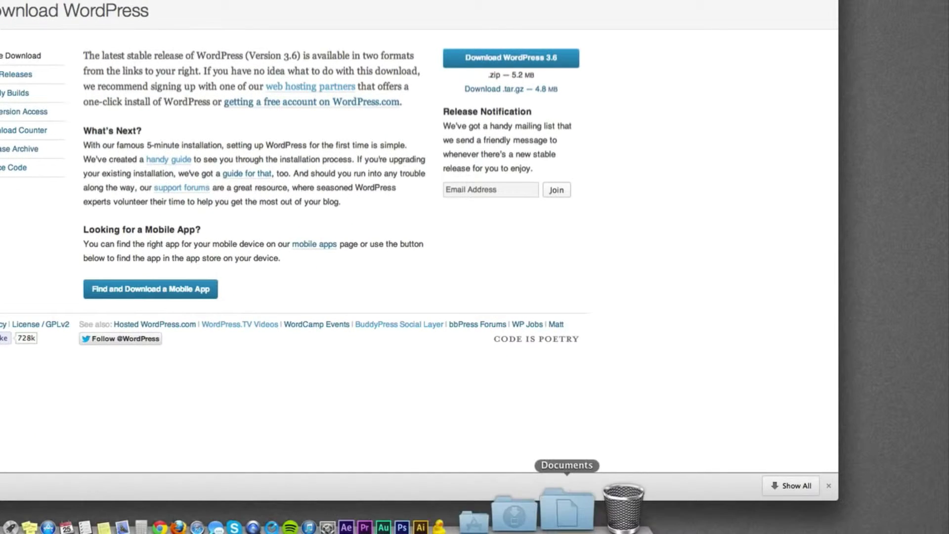
left_click(562, 520)
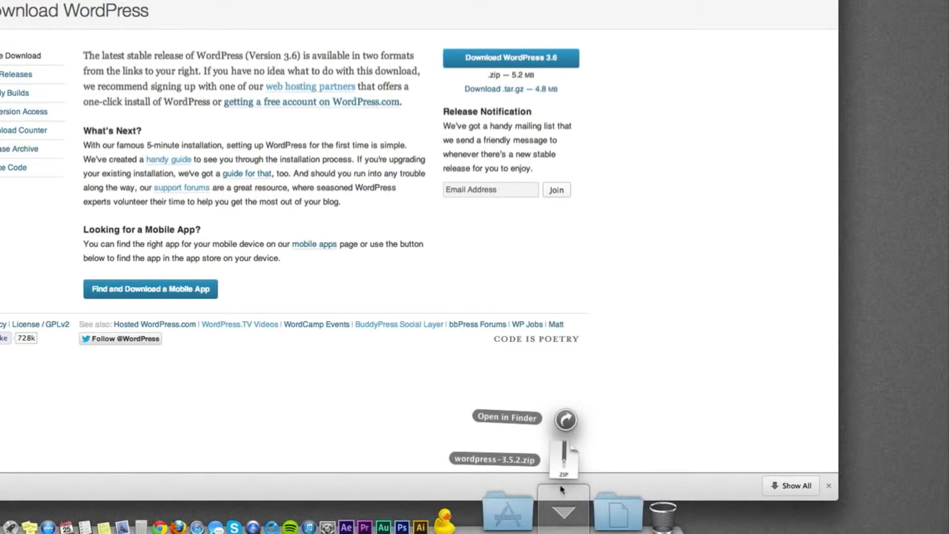
left_click(564, 460)
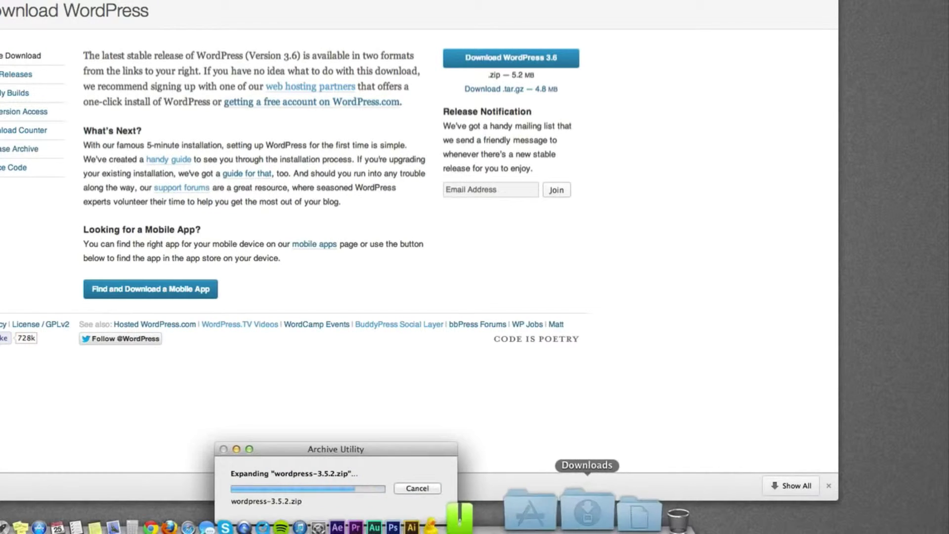
left_click(563, 526)
left_click_drag(572, 476, 862, 145)
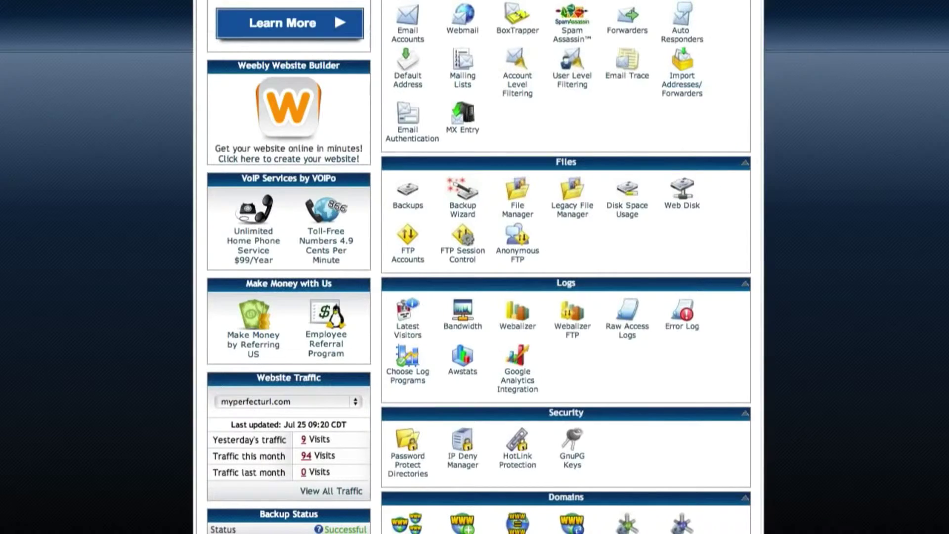
Step: Create a MySQL database with the name wdpress in the hosting control panel and return to the database overview
scroll(650, 228, "down", 10)
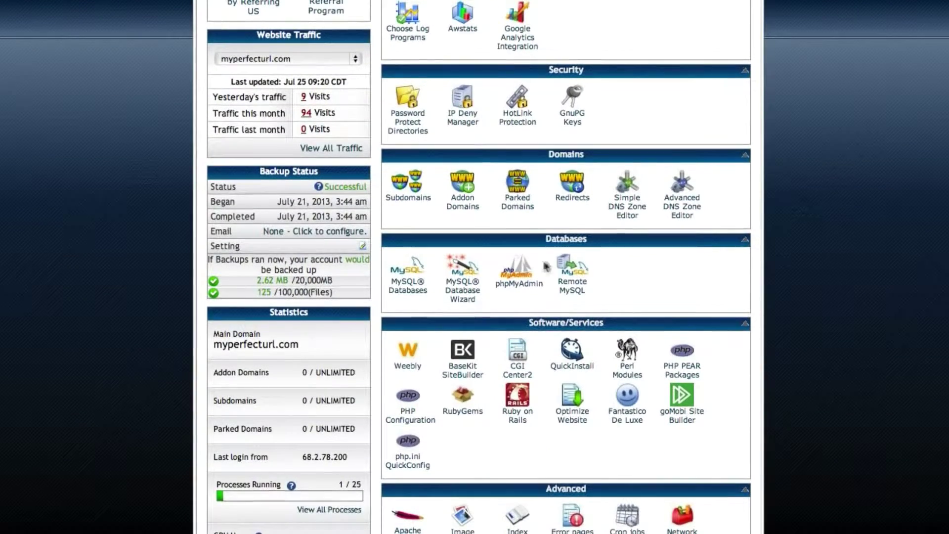
left_click(415, 278)
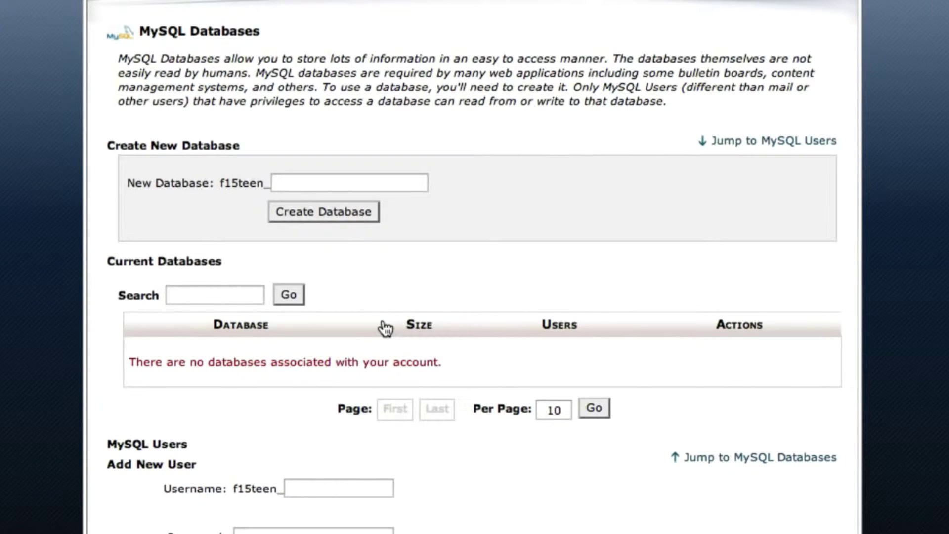
left_click(321, 188)
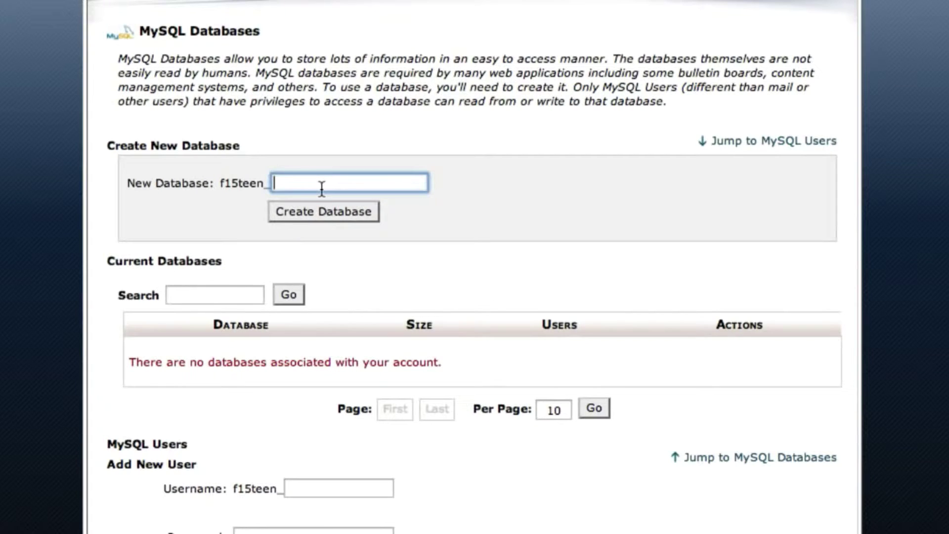
type("wdpress")
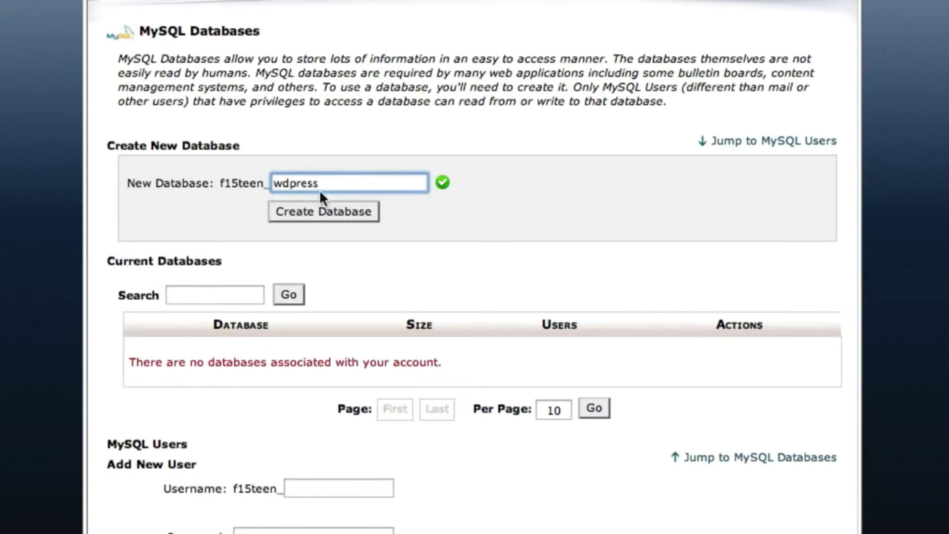
left_click(321, 211)
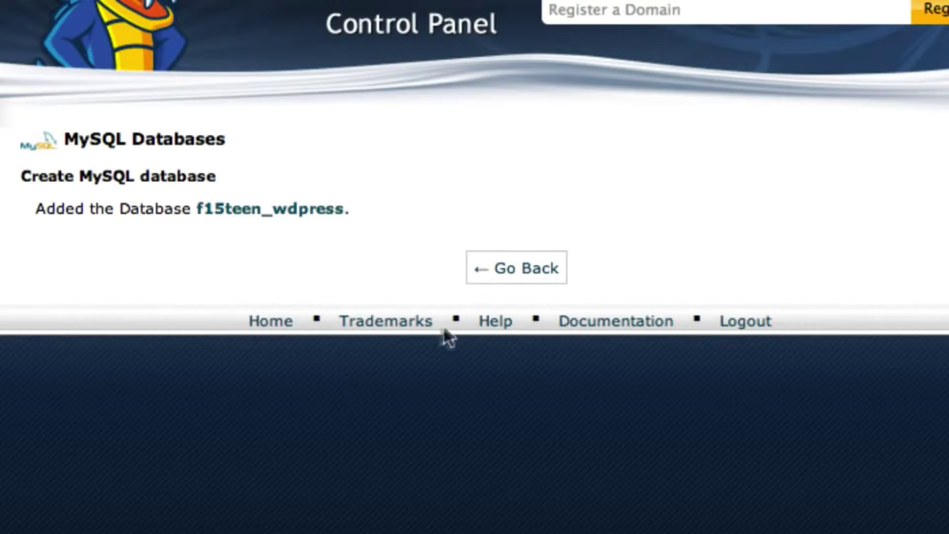
left_click(522, 274)
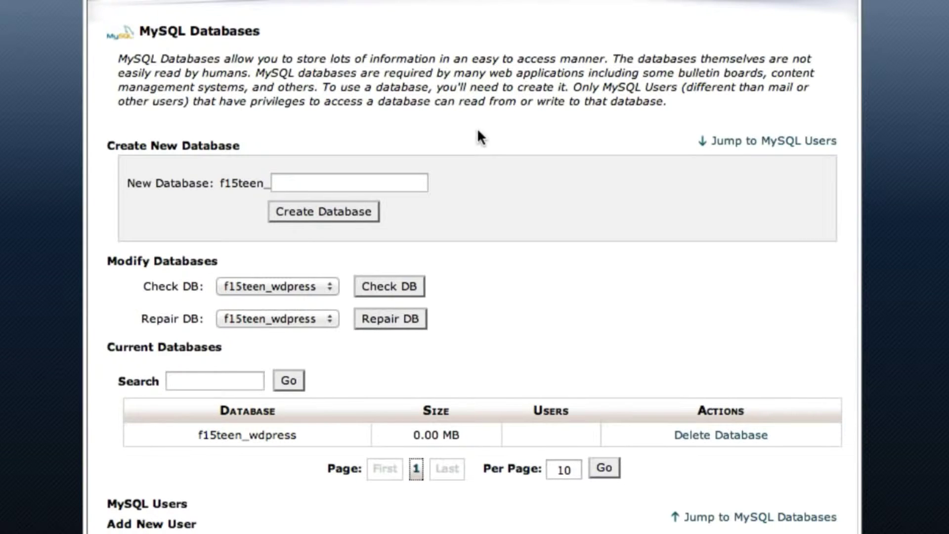
Step: Create a MySQL user with the username wdpress, entering and repeating the account password, and select the displayed password before returning to the overview
scroll(477, 131, "down", 6)
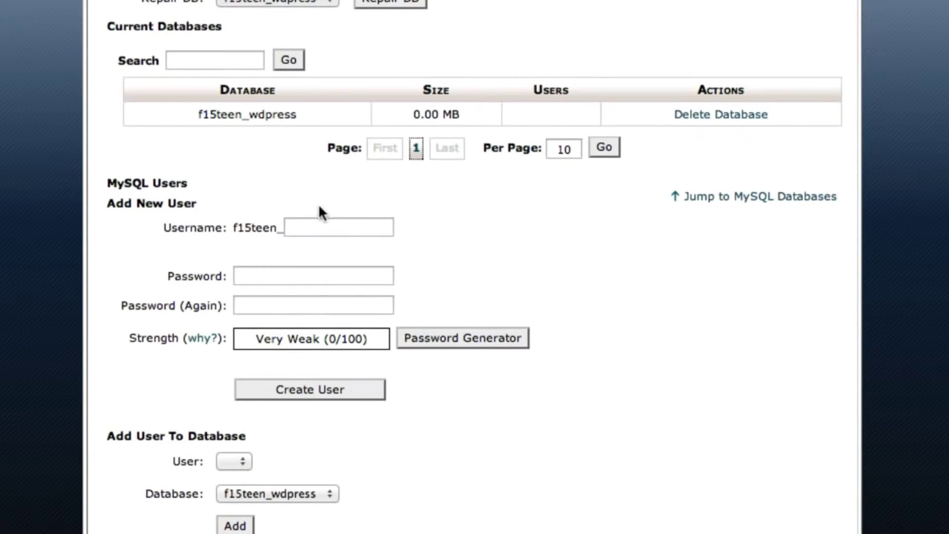
left_click(313, 222)
type("wdpress")
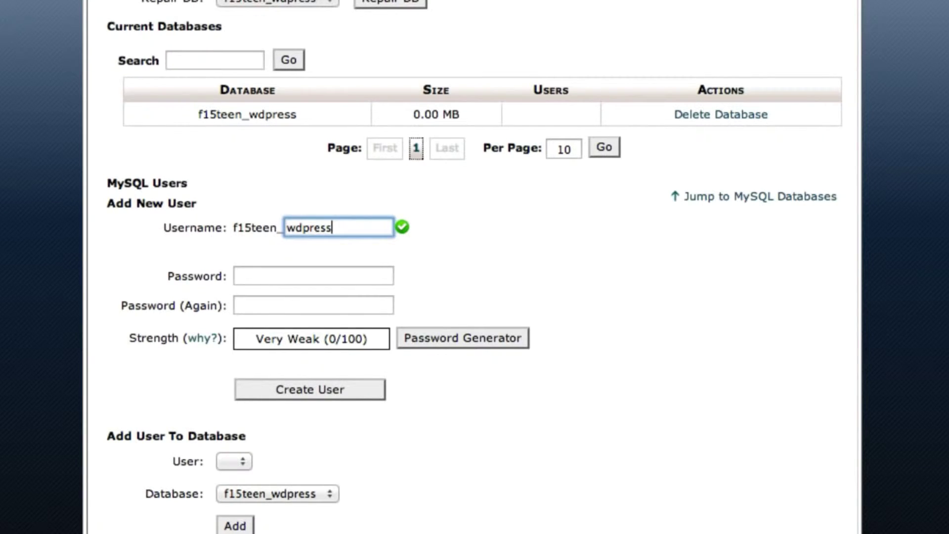
left_click(238, 276)
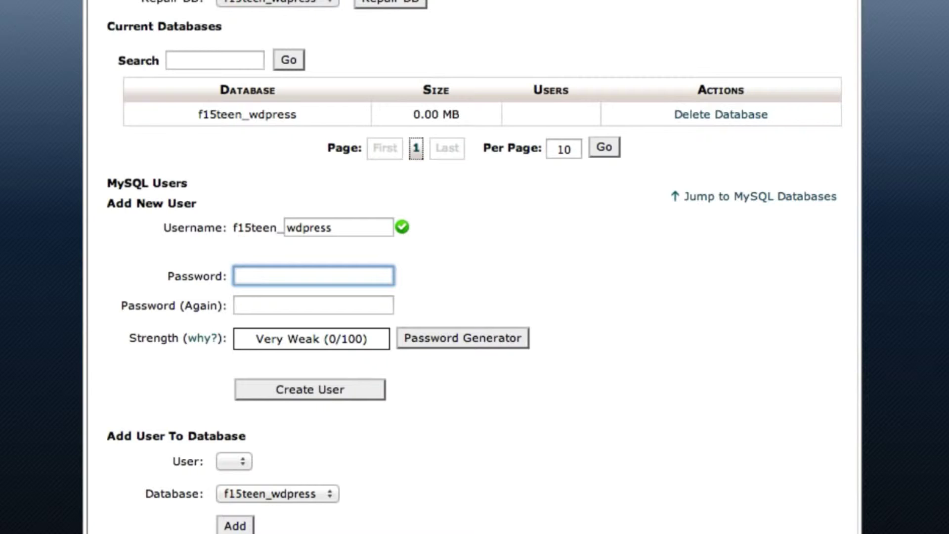
key("ctrl+v")
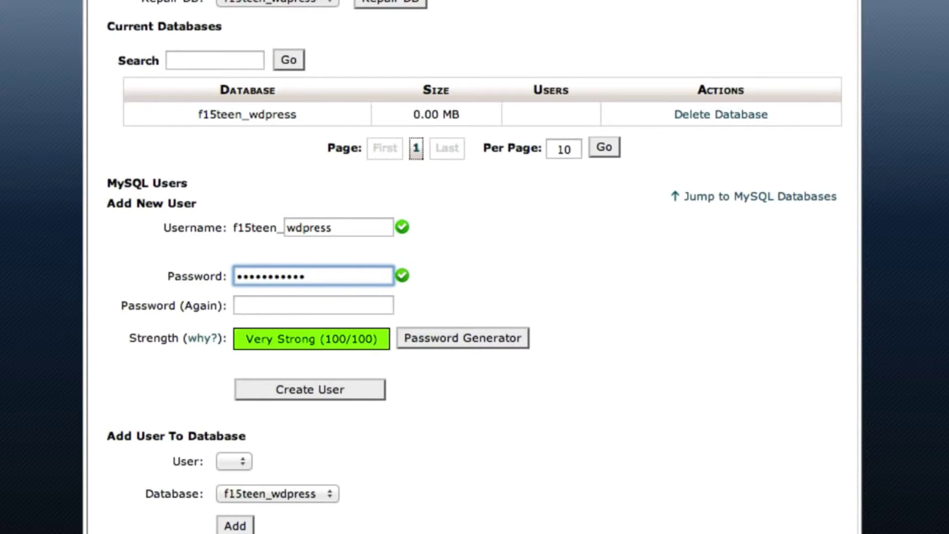
left_click(314, 305)
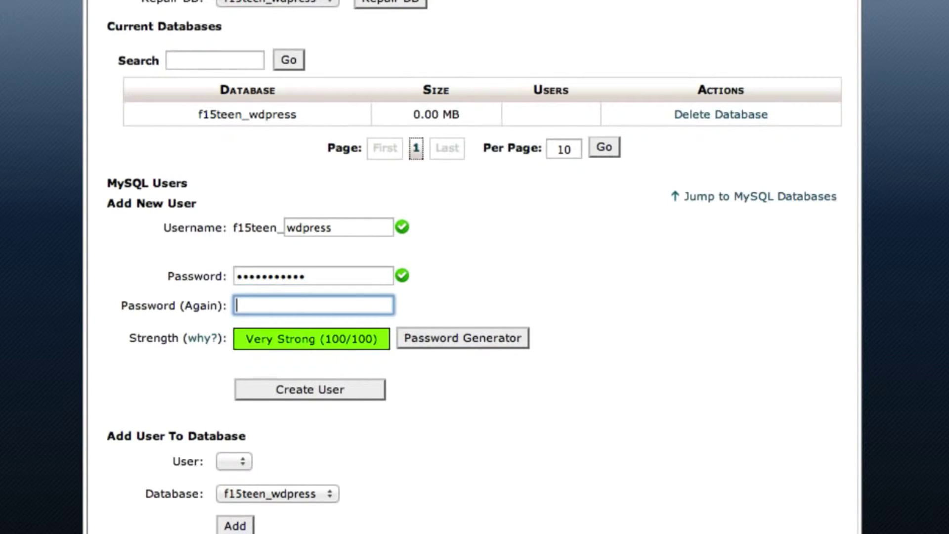
key("ctrl+v")
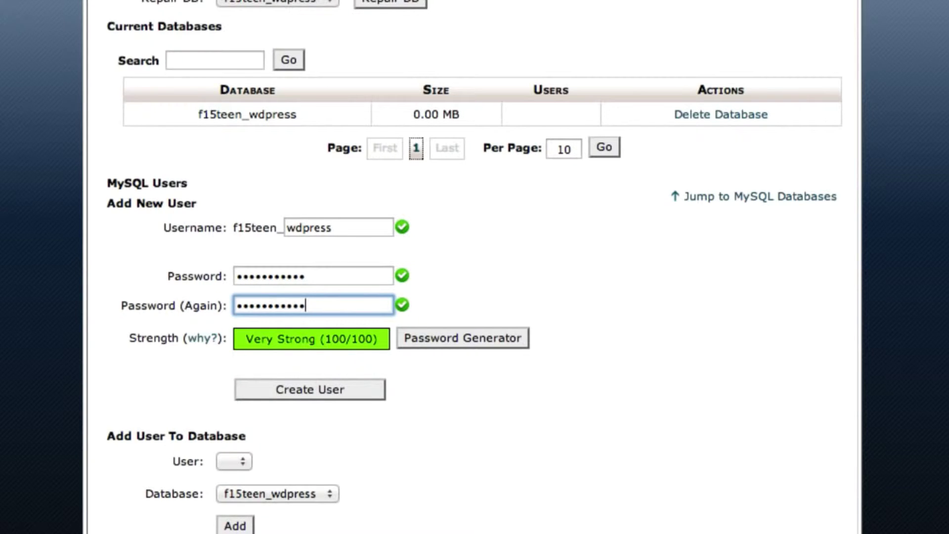
left_click(314, 386)
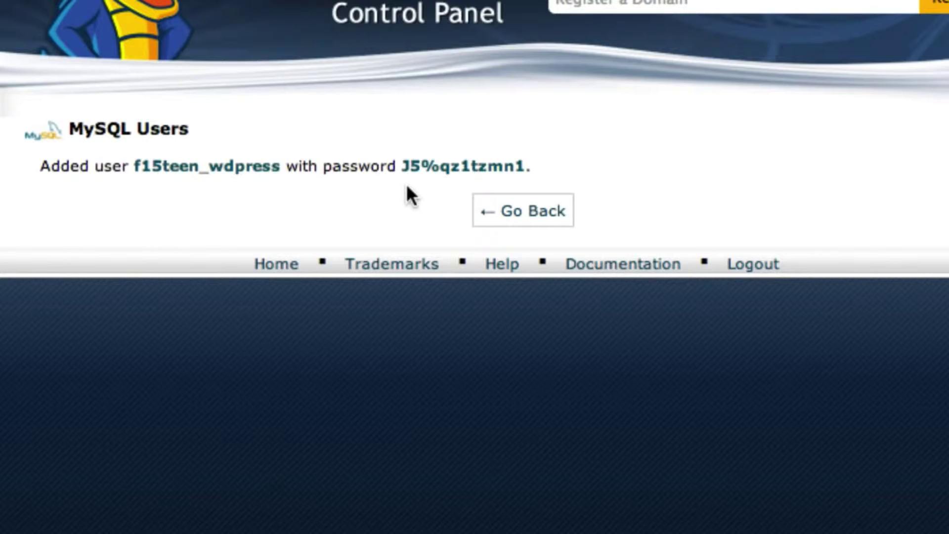
left_click_drag(398, 164, 524, 166)
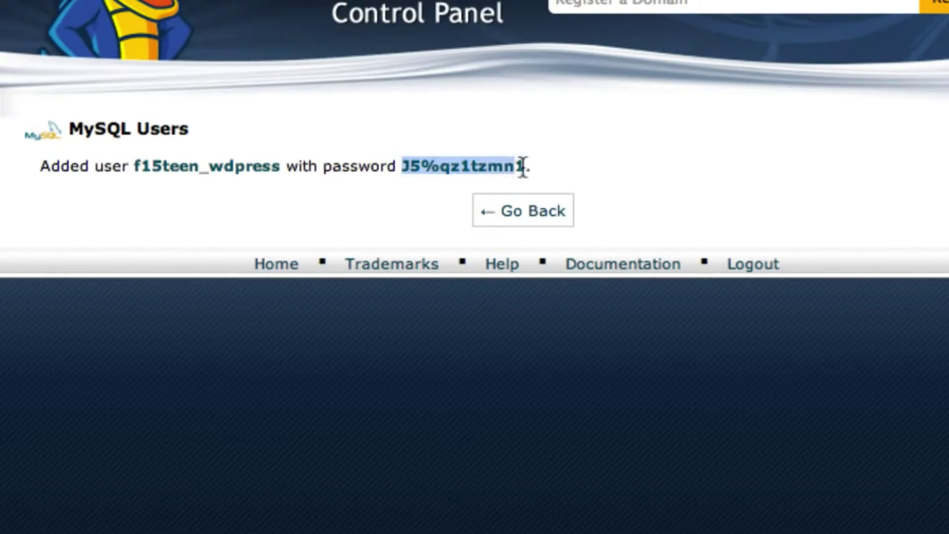
left_click(519, 211)
Step: Add the user f15teen_wdpress to the f15teen_wdpress database and grant it all privileges
scroll(468, 1, "down", 5)
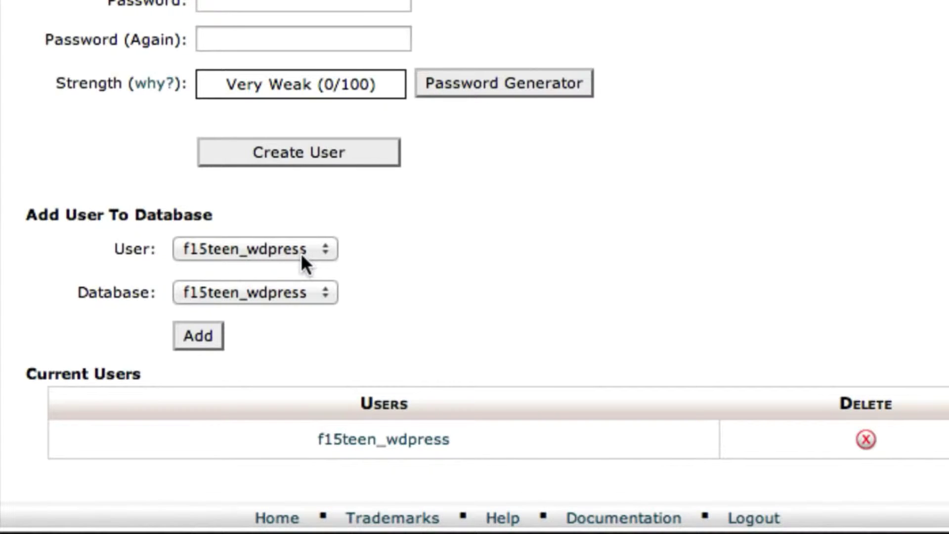
left_click(208, 335)
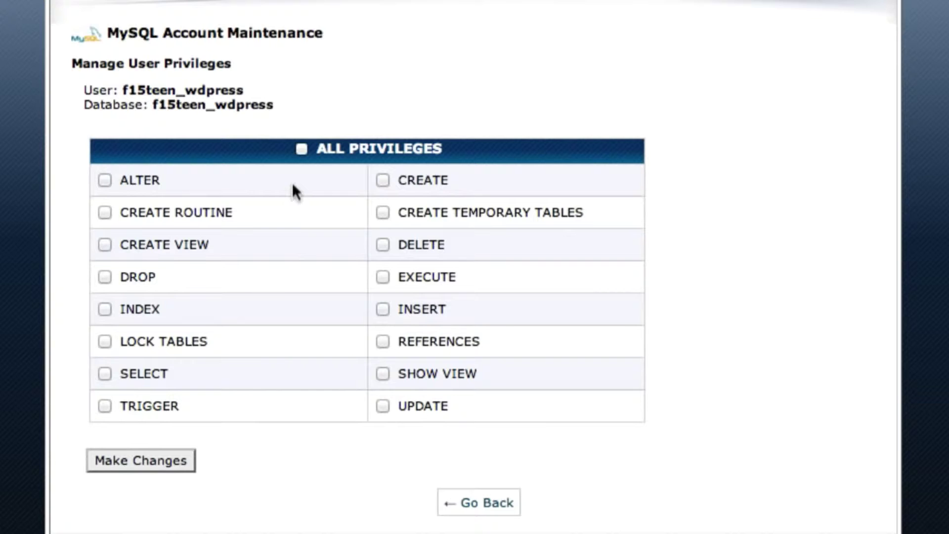
left_click(299, 153)
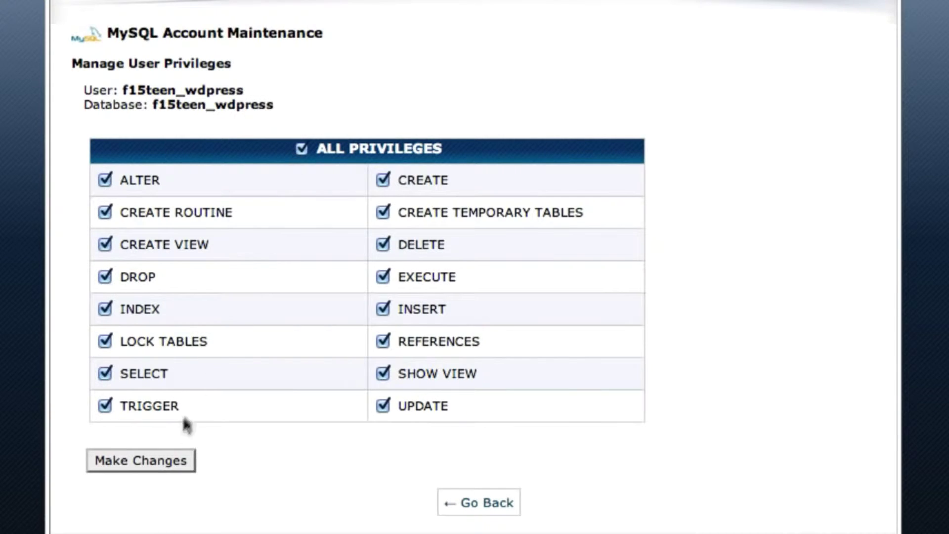
left_click(152, 462)
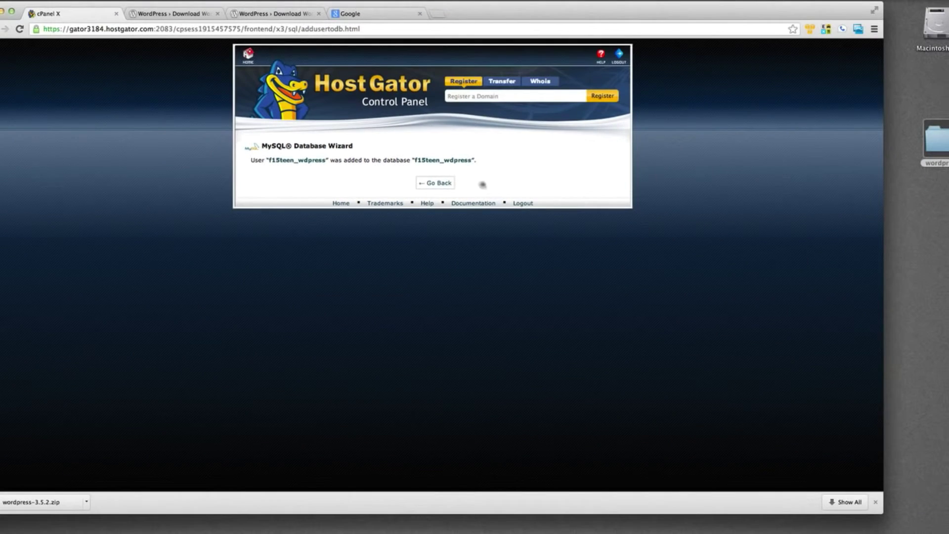
left_click(503, 196)
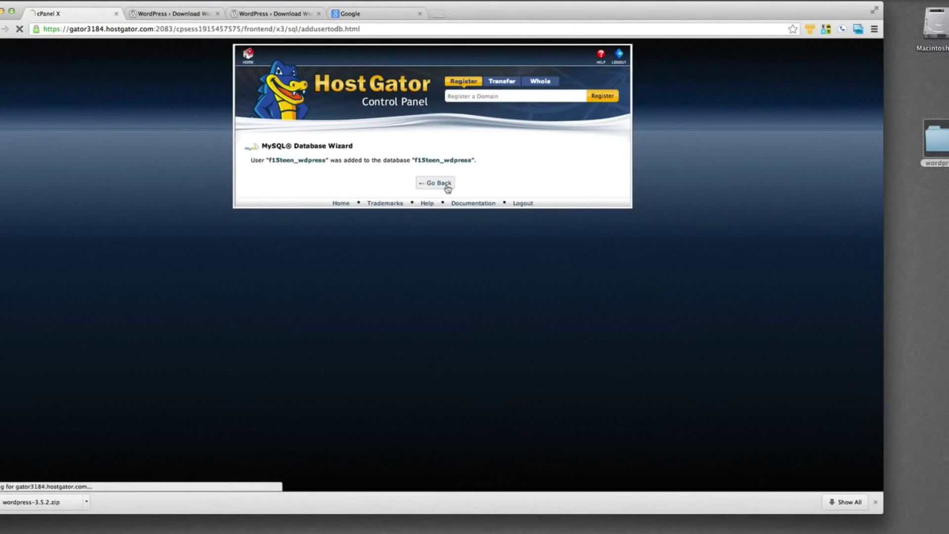
Step: Switch to Cyberduck and upload everything inside the desktop wordpress folder to /public_html, continuing over the unsecured FTP connection
key("super+Tab")
key("super+Tab")
key("super+shift+Tab")
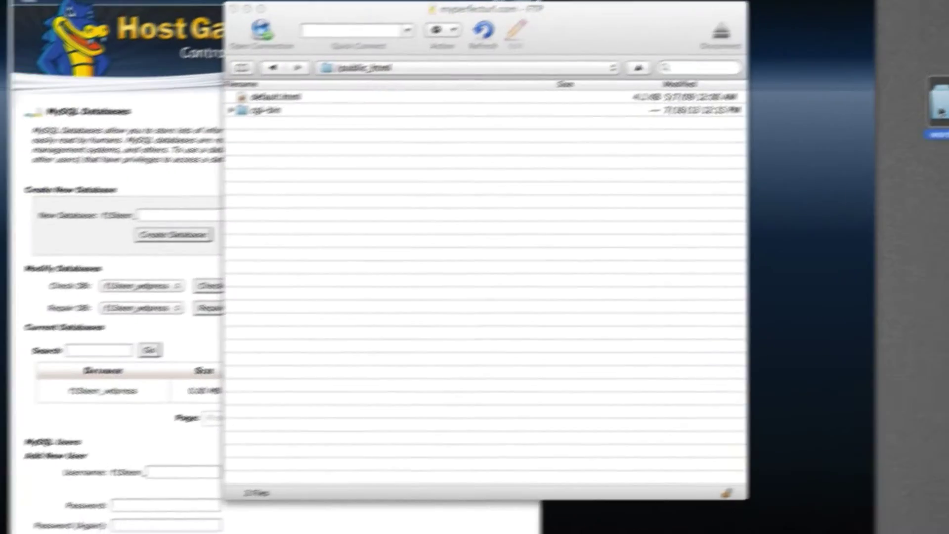
double_click(895, 117)
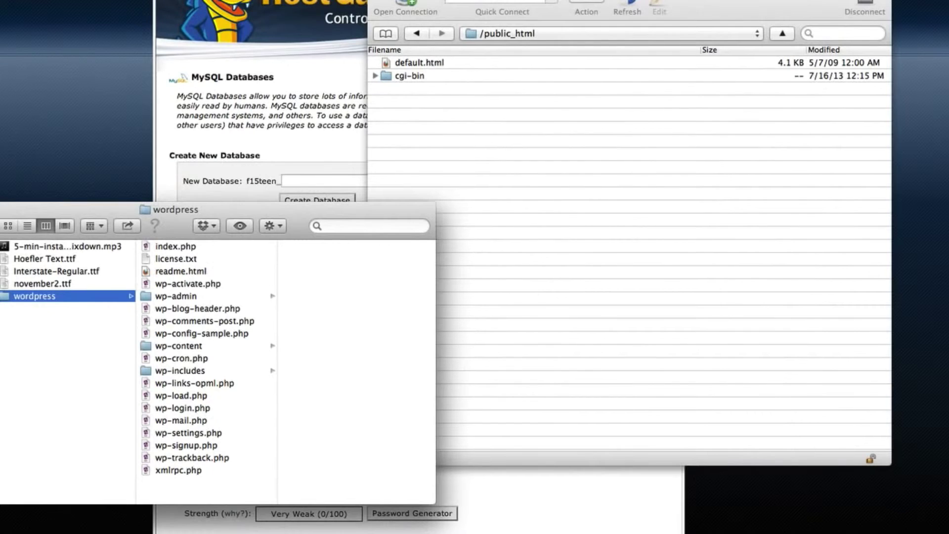
left_click(204, 247)
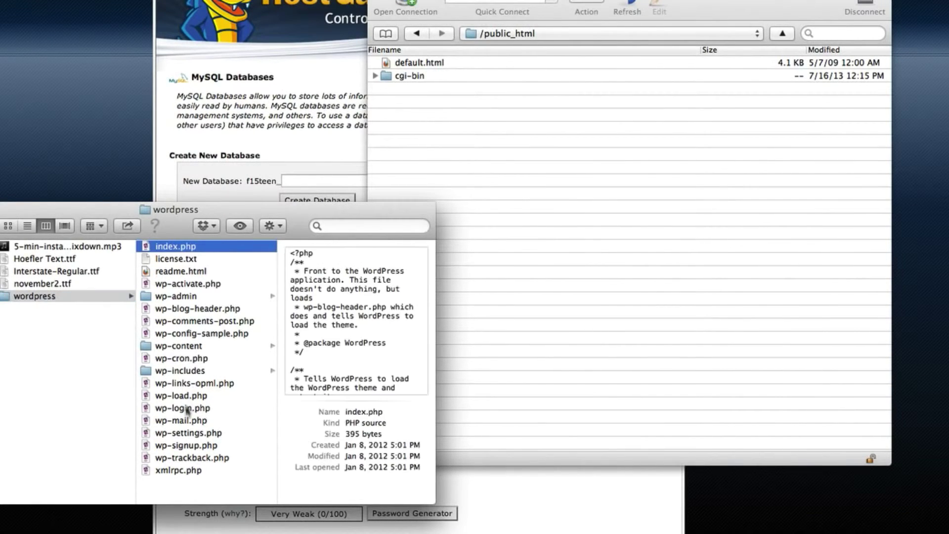
left_click(185, 468, "shift")
left_click_drag(196, 298, 547, 220)
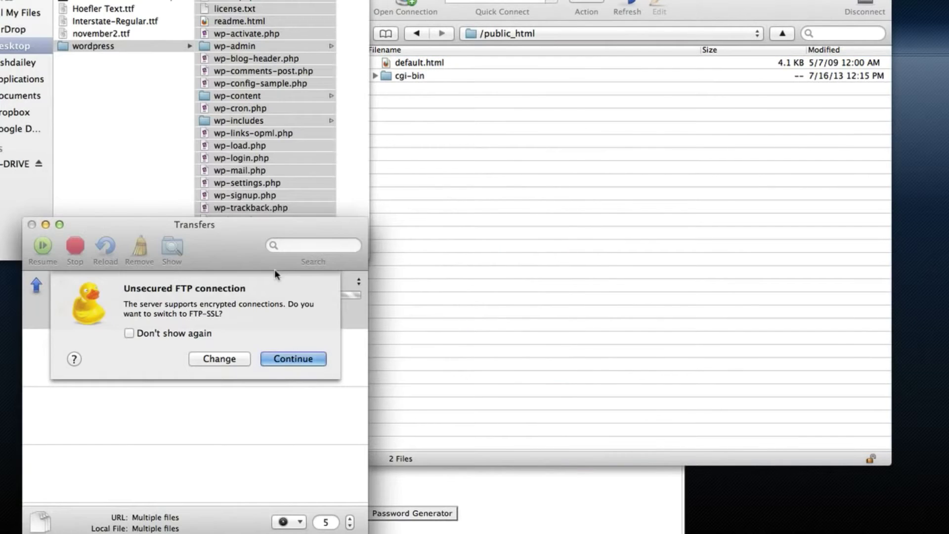
left_click(283, 356)
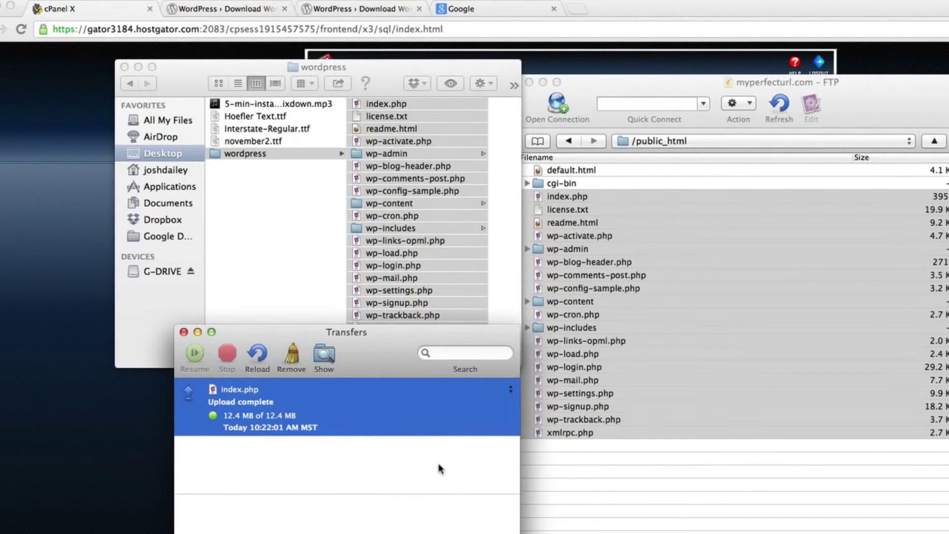
Step: Open myperfecturl.com in the browser and start creating a configuration file, proceeding to the database connection details
left_click(527, 15)
type("myperfecturl.com")
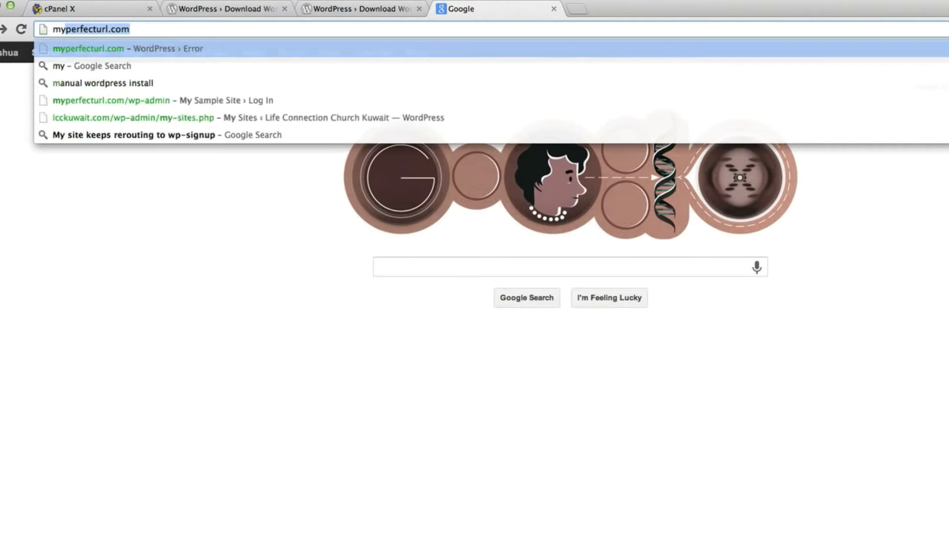
key("Return")
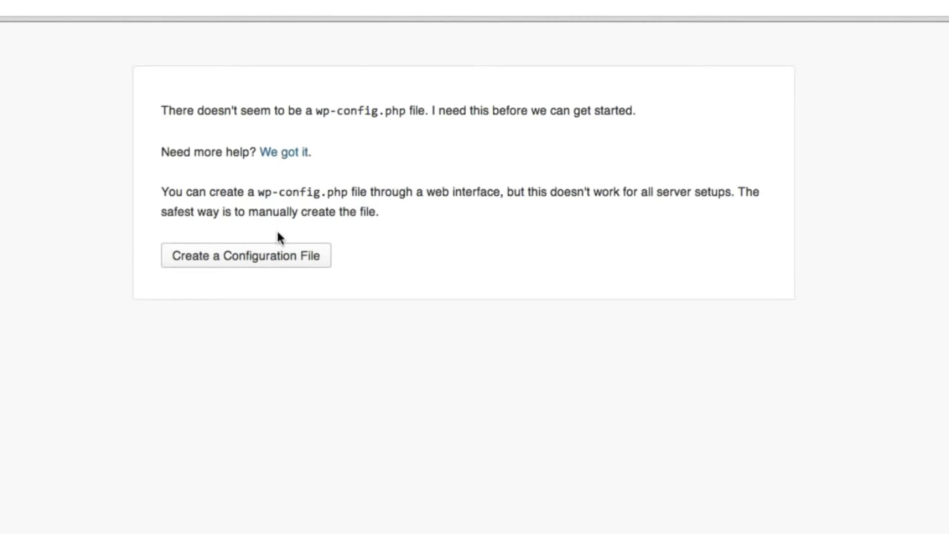
left_click(275, 261)
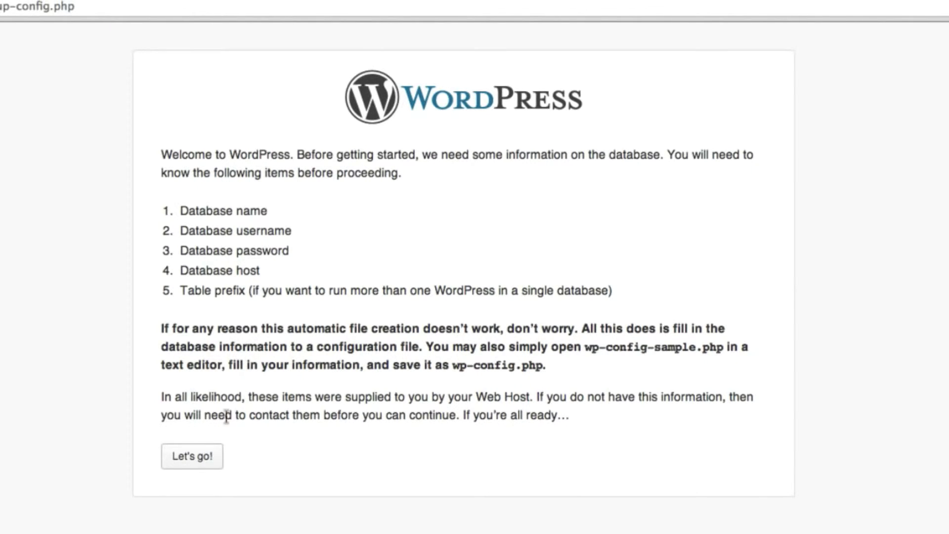
left_click(212, 459)
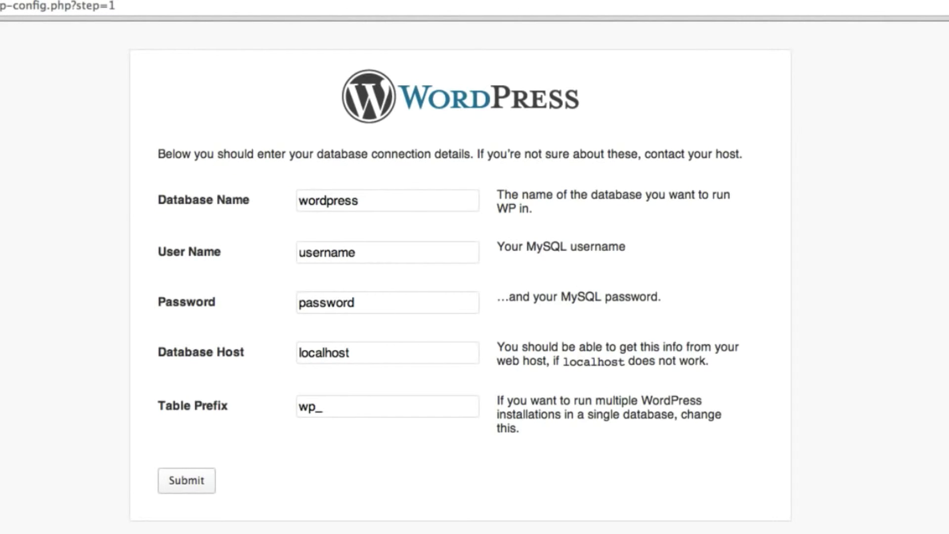
Step: Submit the database connection details with f15teen_wdpress as both database name and user name, plus the MySQL user's password
double_click(364, 201)
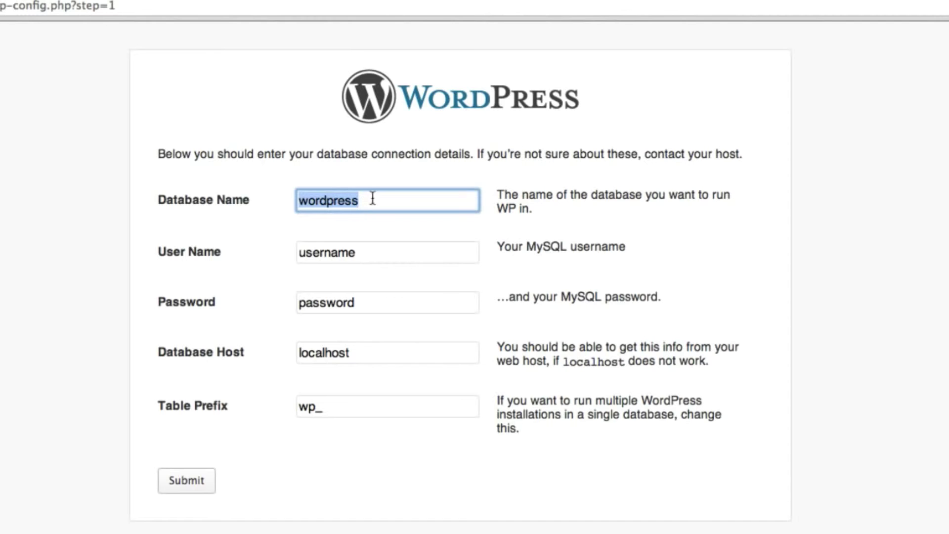
type("f15teen_wdpress")
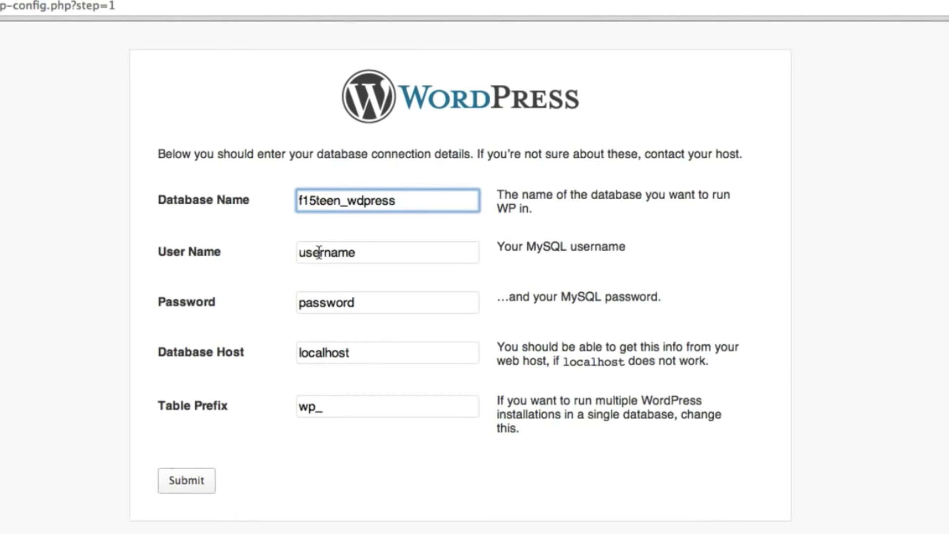
left_click(319, 252)
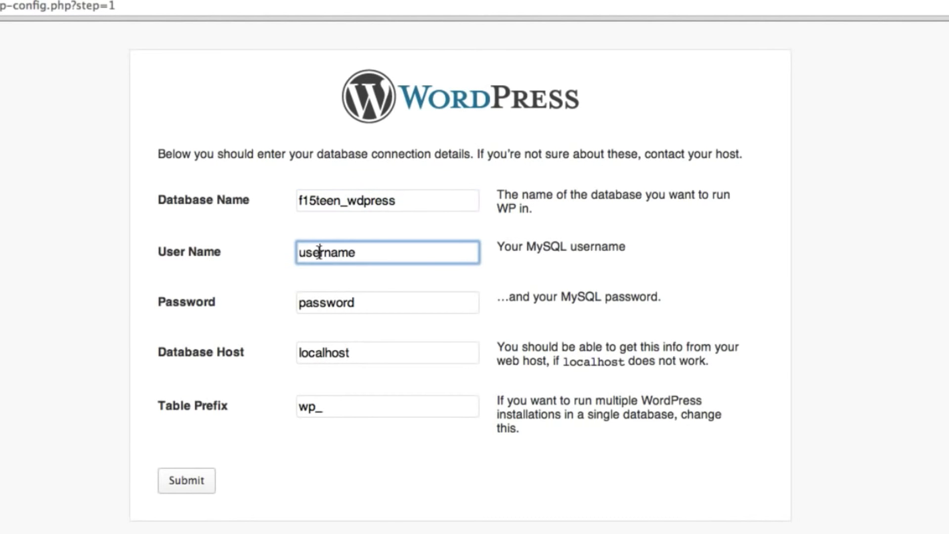
double_click(319, 252)
type("f15teen_wdpress")
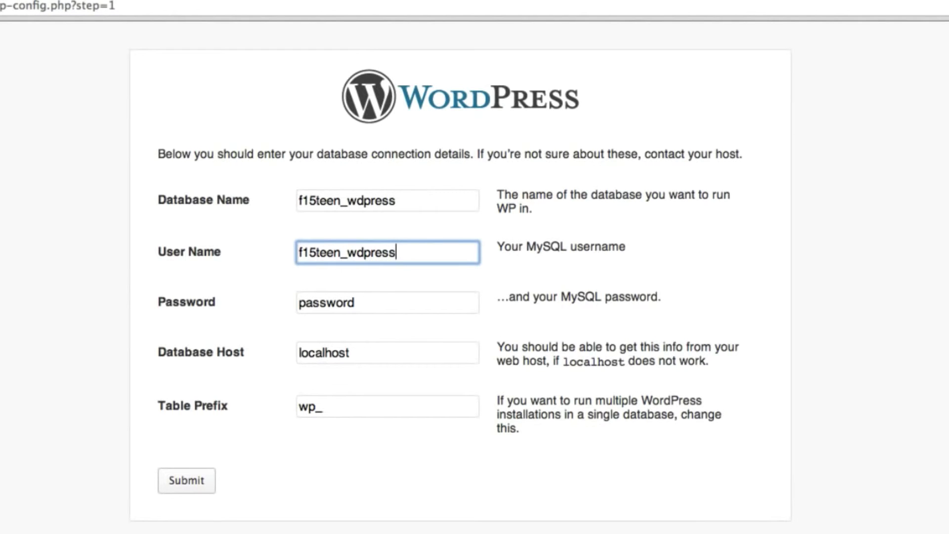
key("Tab")
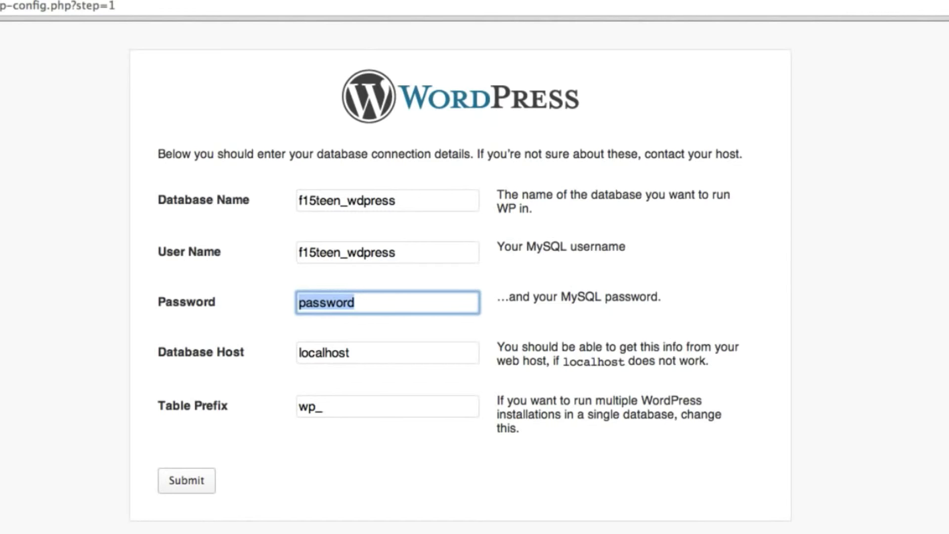
key("super+v")
left_click(255, 377)
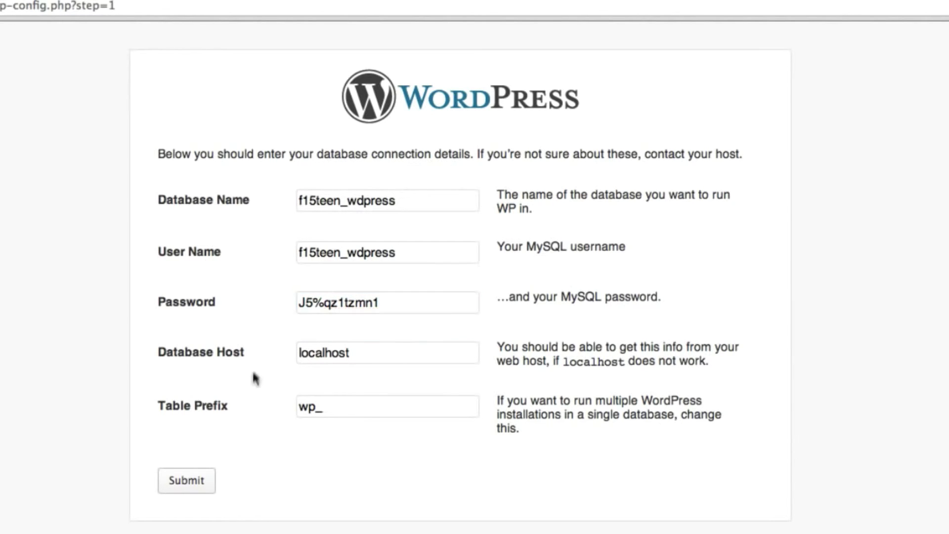
left_click(202, 487)
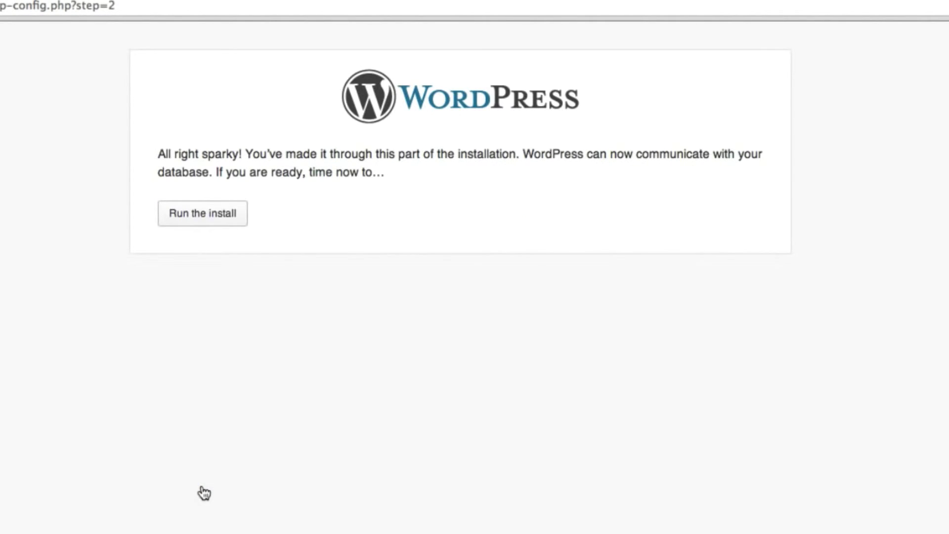
Step: Run the install and fill in the site title My Perfect Install, the username Boss Hog and the account password twice
left_click(195, 223)
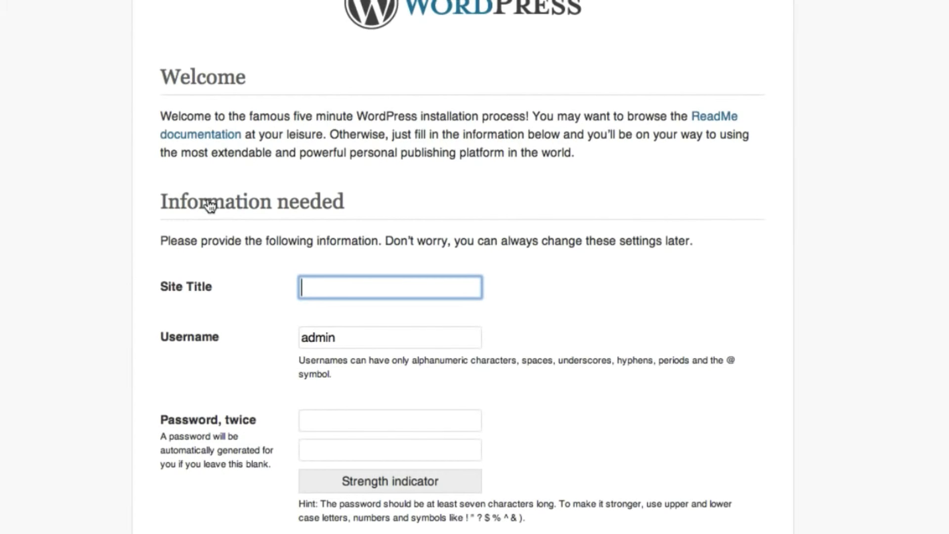
type("My Perfect Install")
key("Tab")
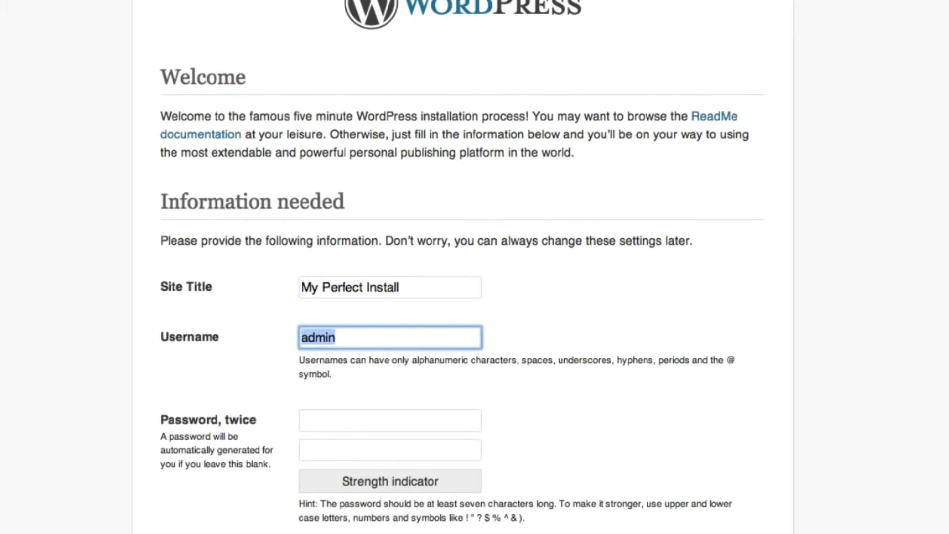
type("Boss Hog")
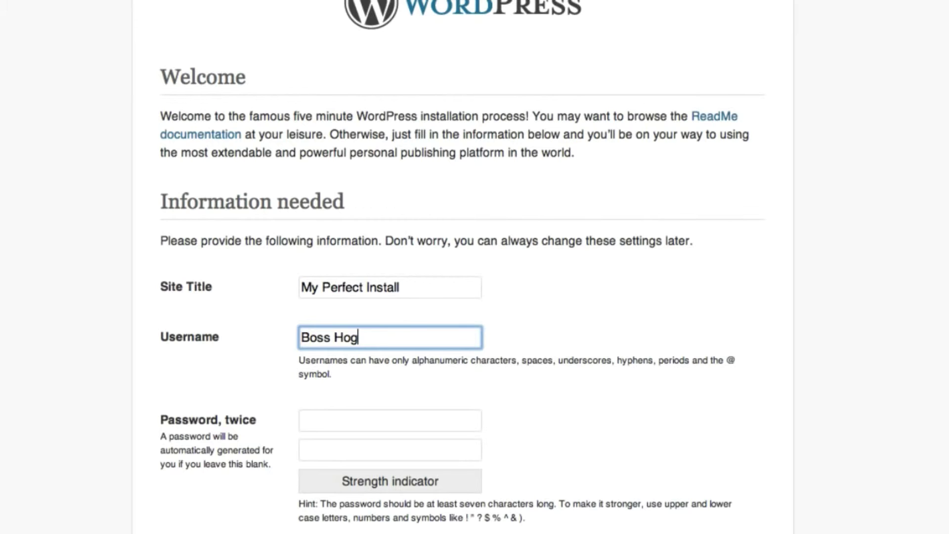
key("Tab")
key("ctrl+v")
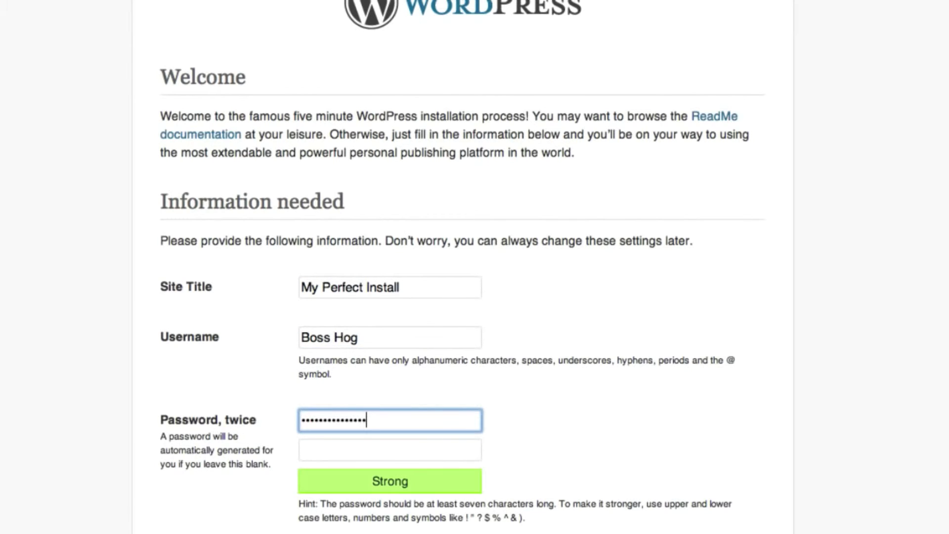
key("Tab")
key("ctrl+v")
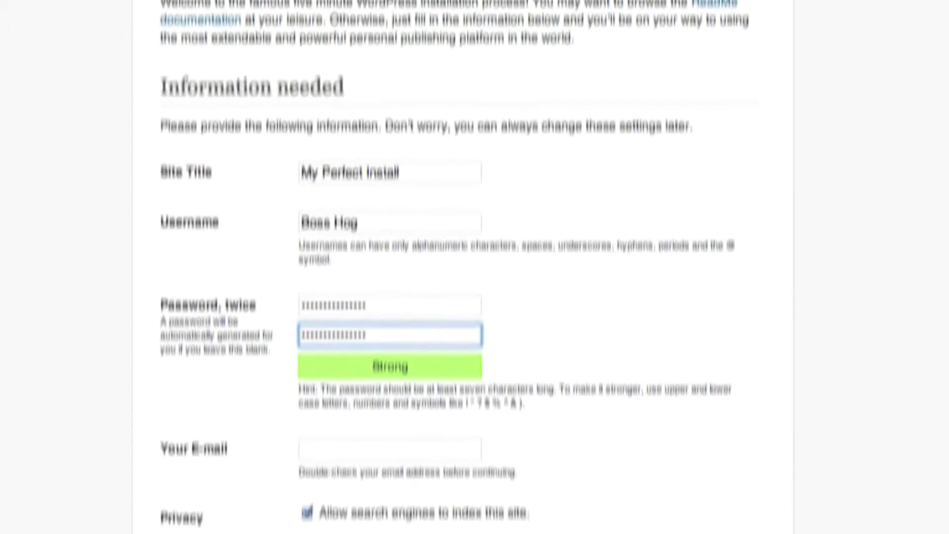
Step: Fill in the administrator's e-mail address and install WordPress
left_click(320, 357)
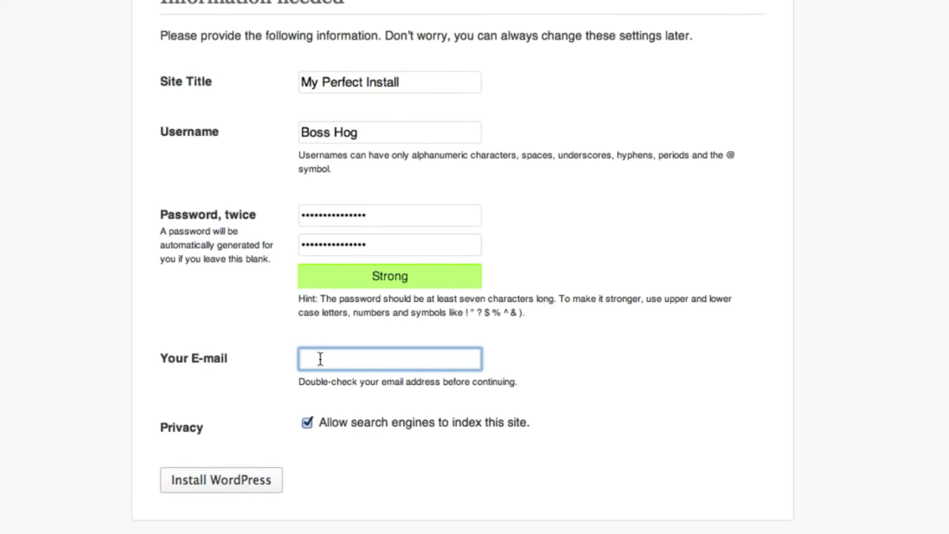
key("ctrl+v")
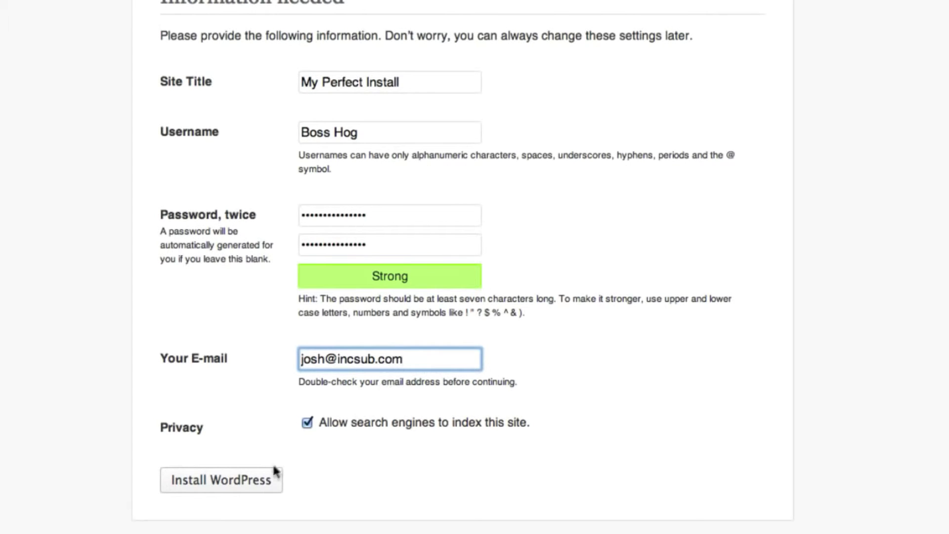
left_click(264, 479)
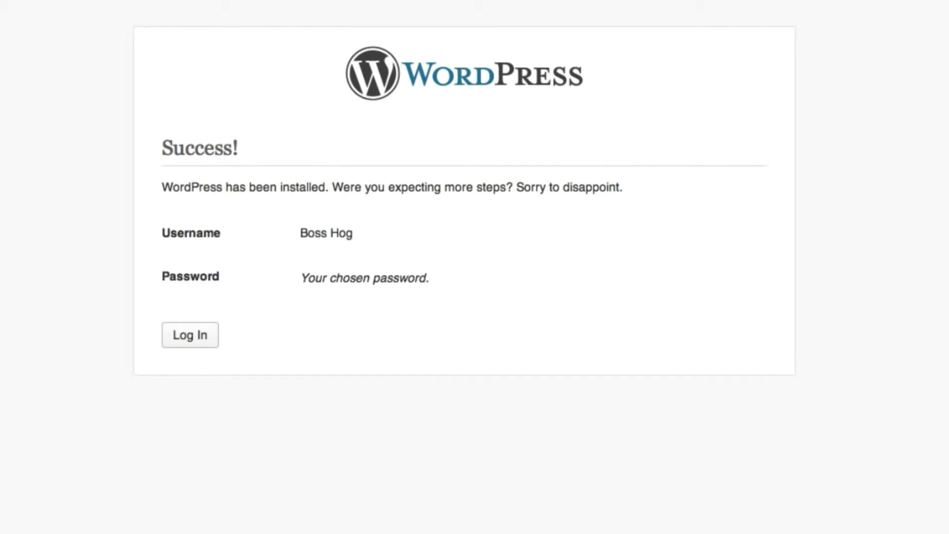
Step: Open myperfecturl.com in the browser to view the newly installed site
key("super+l")
type("my")
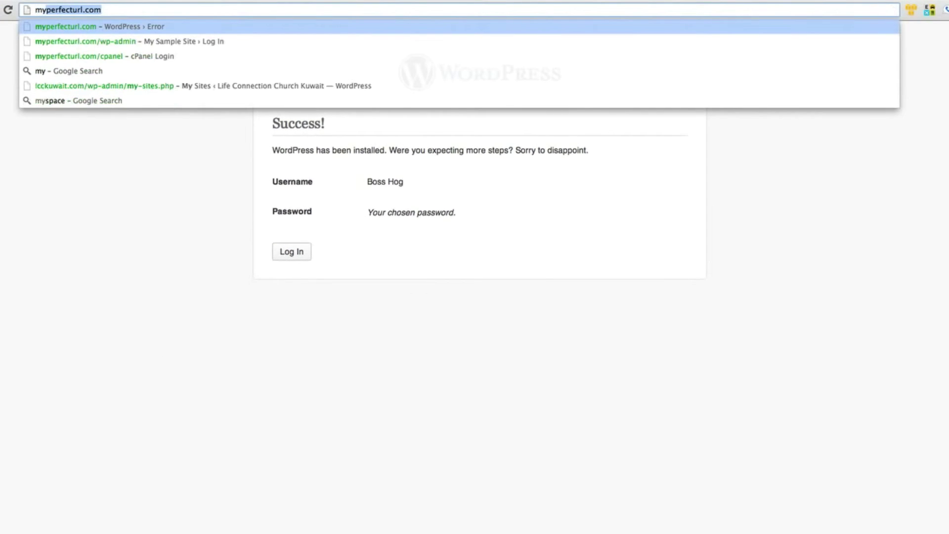
key("Return")
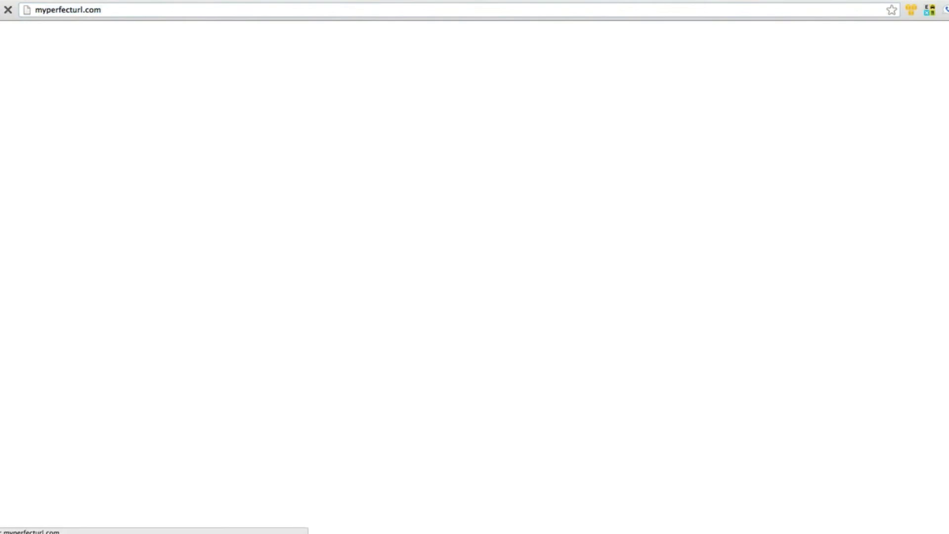